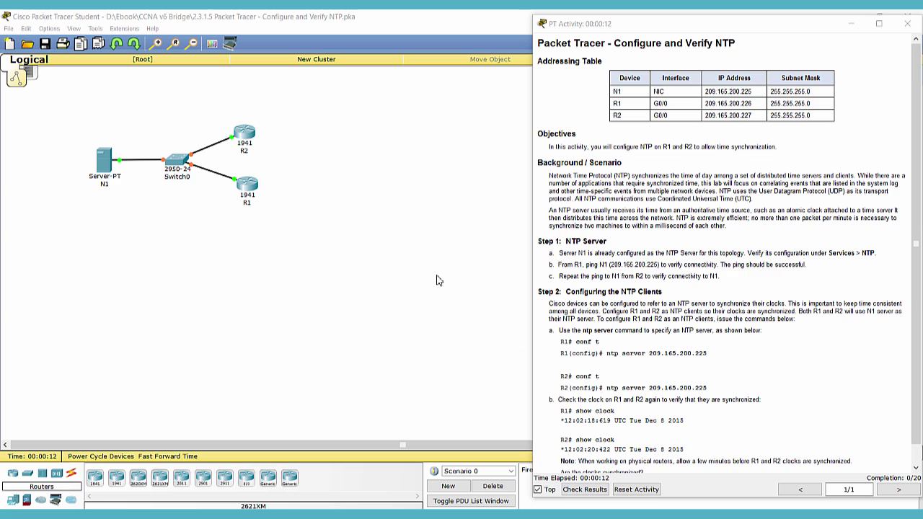
Step: Bring the activity instructions to the front, then select and clear the title text
left_click(660, 243)
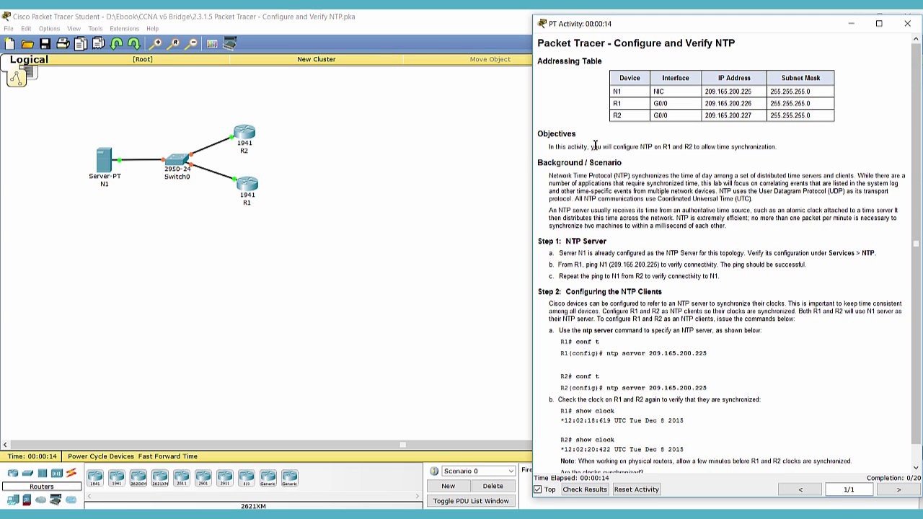
left_click_drag(743, 43, 533, 43)
left_click(691, 117)
Step: Deselect all topology devices and open server N1's device window
left_click(425, 318)
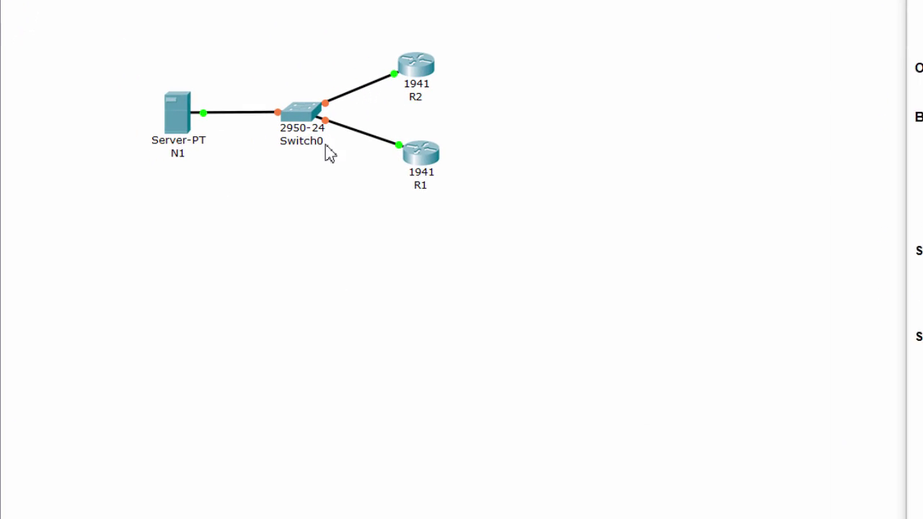
left_click_drag(114, 26, 212, 84)
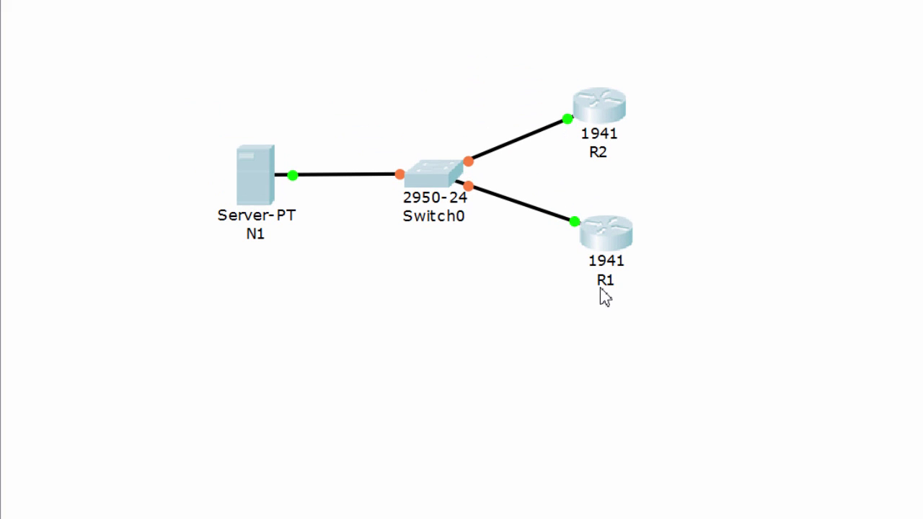
left_click(262, 201)
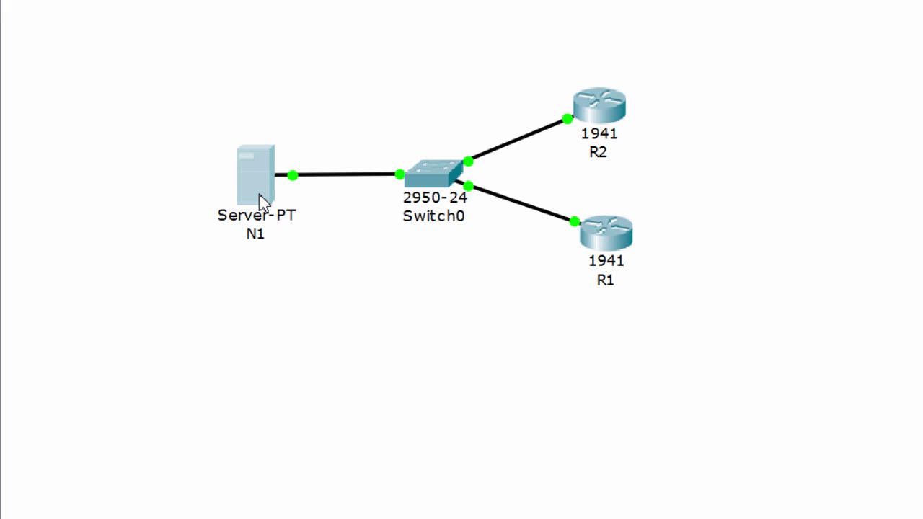
Step: Check that N1's NTP service is On, dated February 8, 2017
left_click_drag(756, 94, 479, 49)
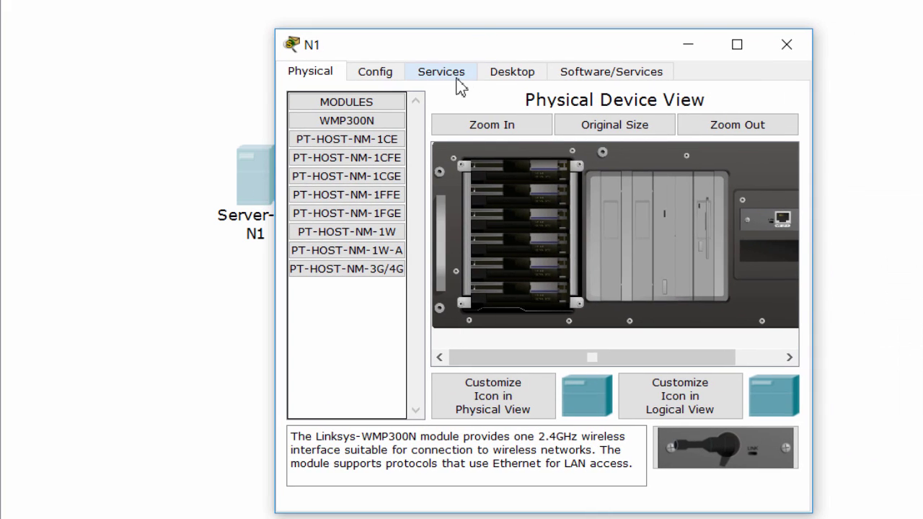
left_click(450, 74)
left_click(350, 254)
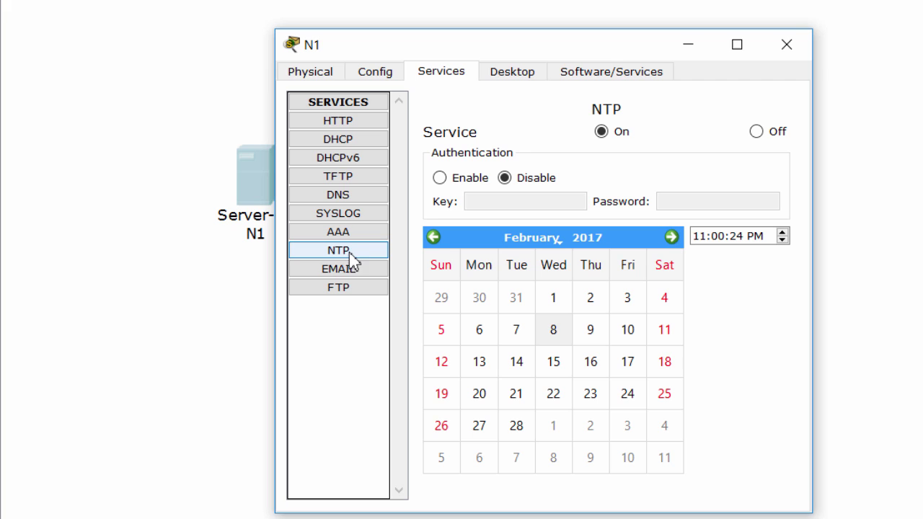
left_click_drag(559, 49, 552, 44)
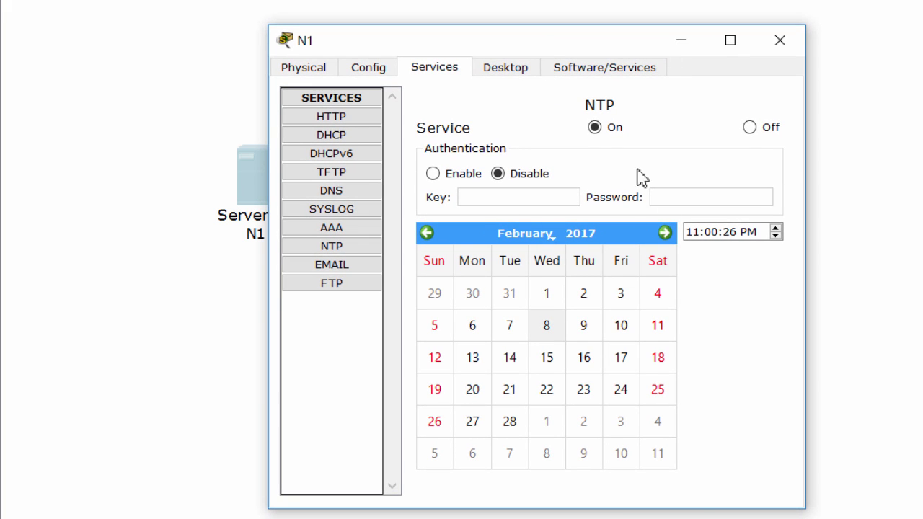
left_click(546, 328)
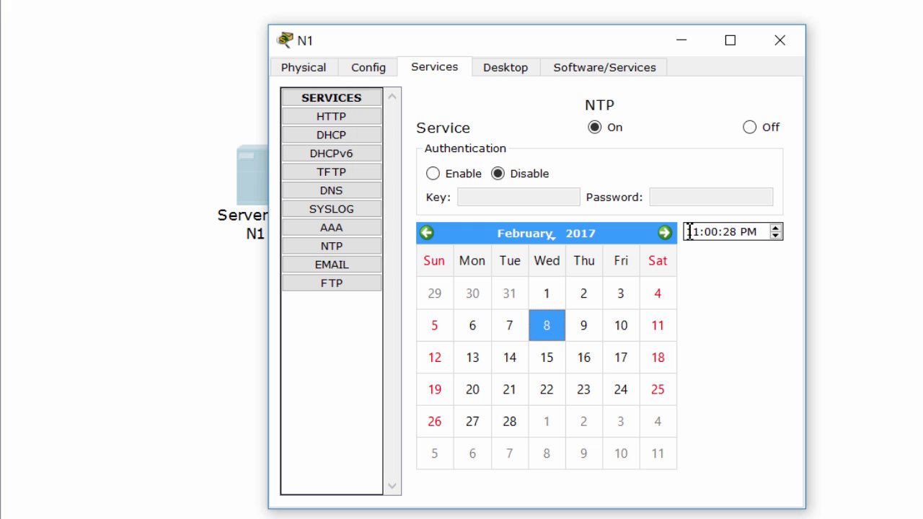
left_click_drag(690, 232, 758, 232)
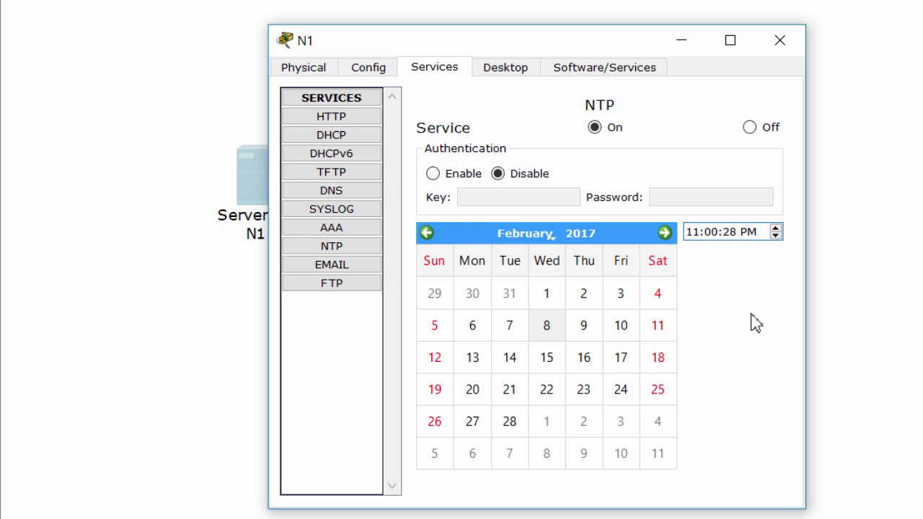
Step: Close N1's window and nudge routers R2 and R1 slightly to the right
left_click(171, 324)
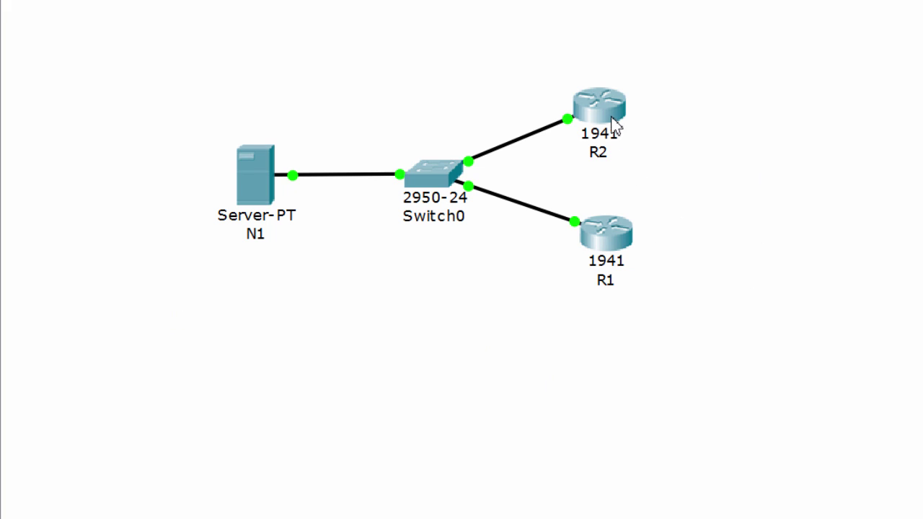
left_click_drag(611, 112, 621, 111)
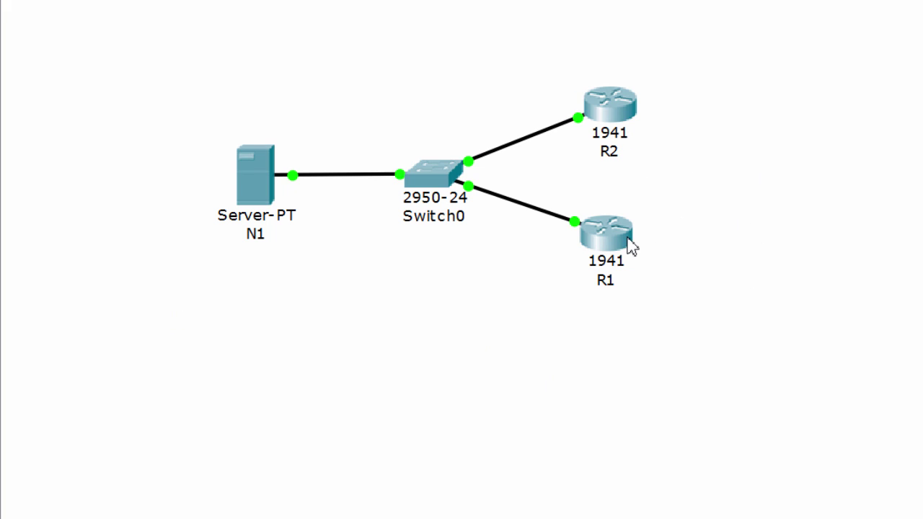
left_click_drag(632, 247, 637, 248)
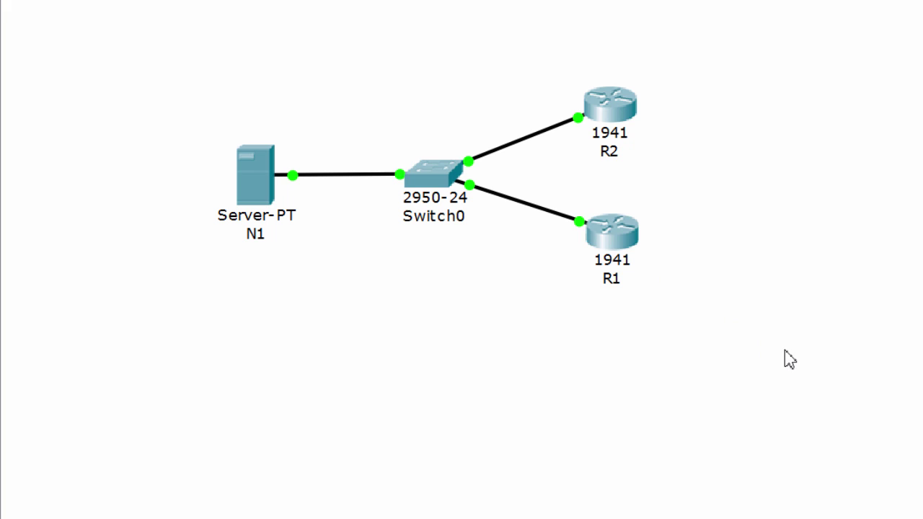
Step: Open R1's command line and enter privileged mode with en
left_click(621, 247)
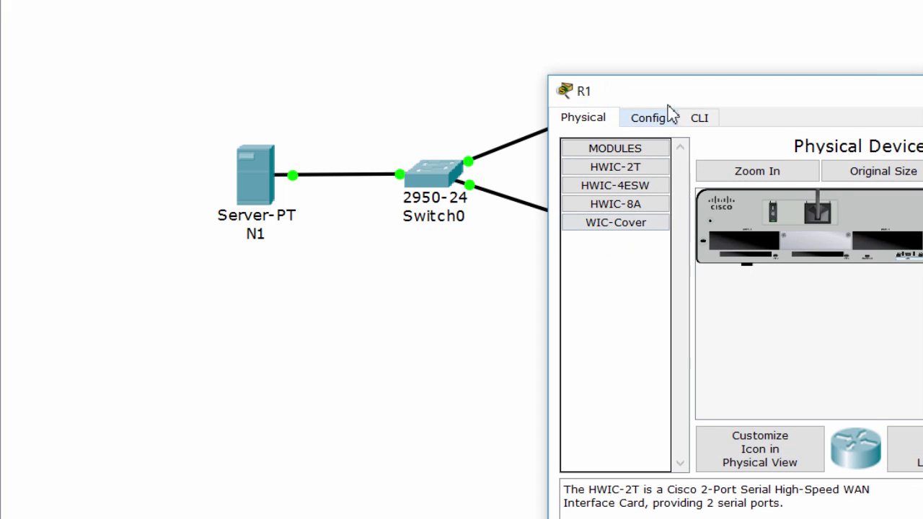
left_click_drag(695, 104, 390, 65)
left_click(393, 75)
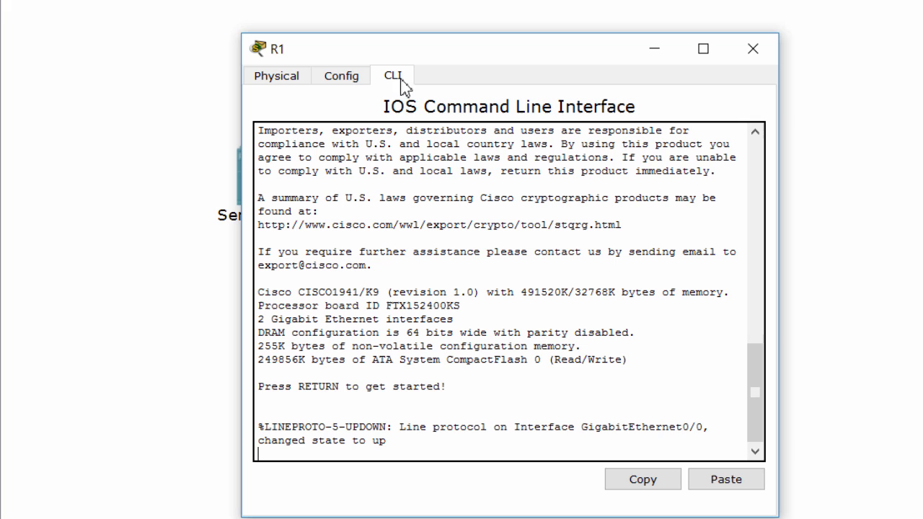
key("Return")
key("Return")
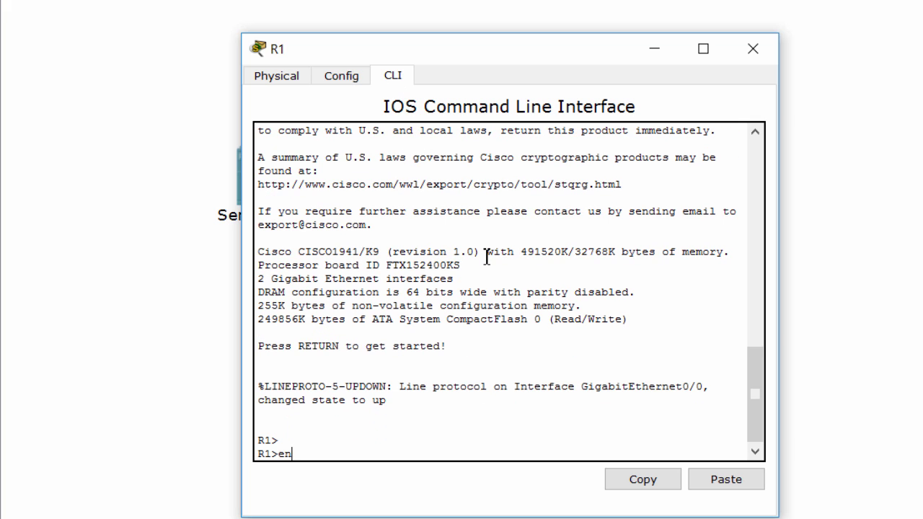
type("en")
key("Return")
key("Return")
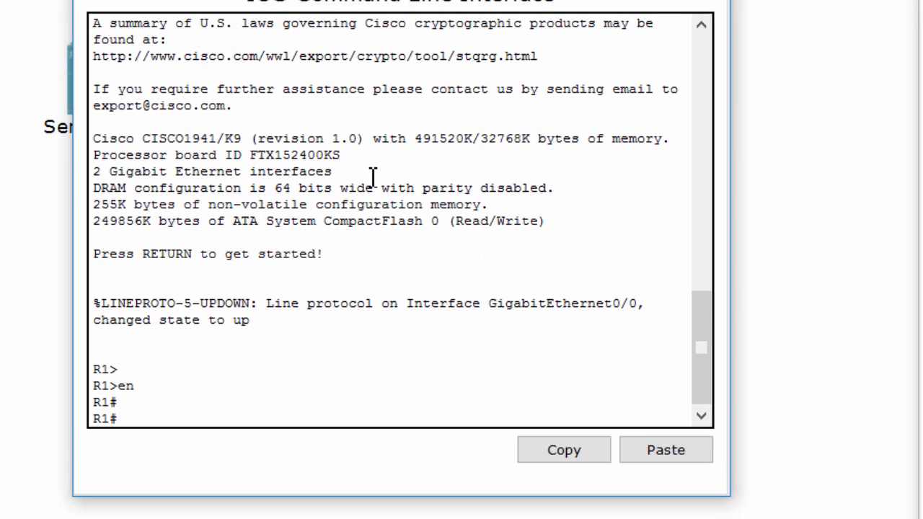
Step: Run show clock on R1 and highlight its Mar 1 1993 reading
type("show clock")
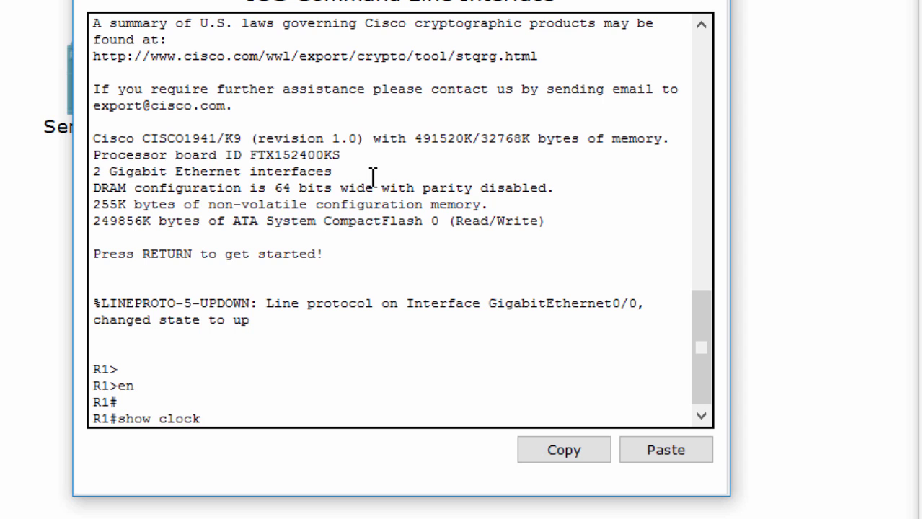
key("Return")
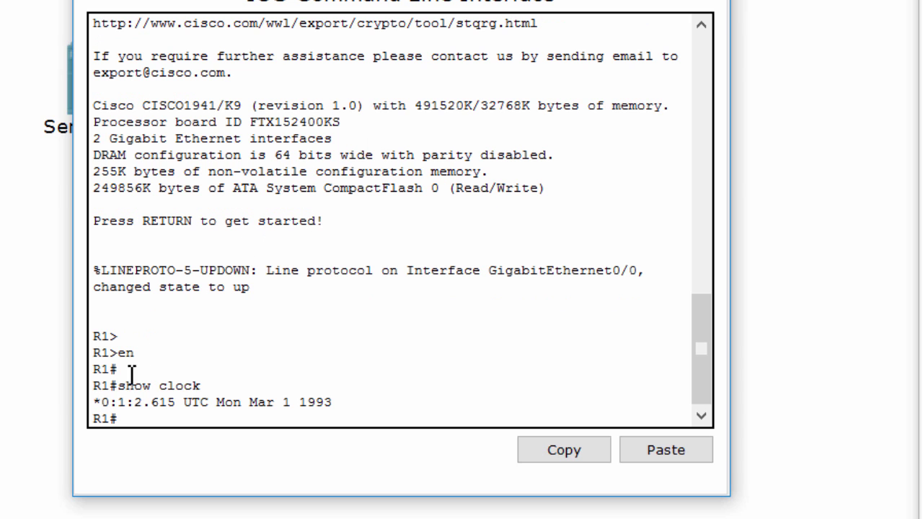
left_click_drag(96, 402, 381, 413)
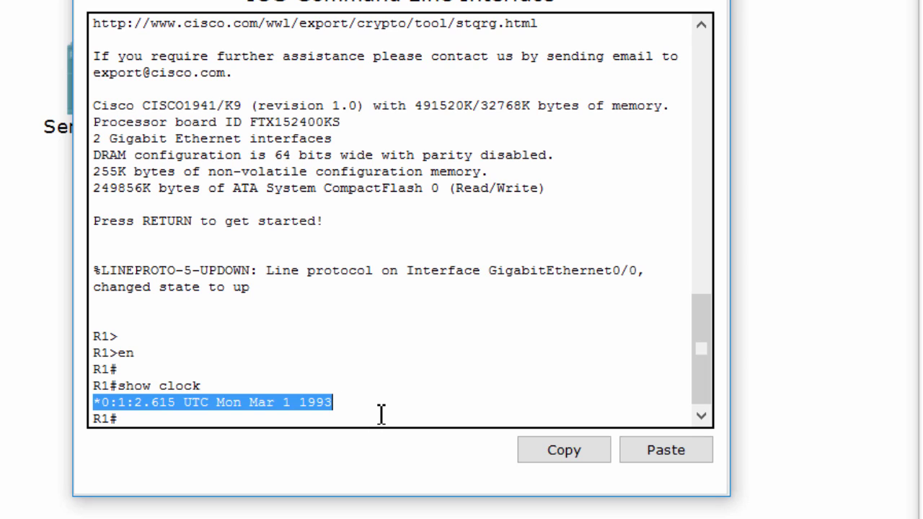
Step: Ping 209.165.200.225 from R1 twice until it succeeds at 100 percent (5/5)
left_click(382, 413)
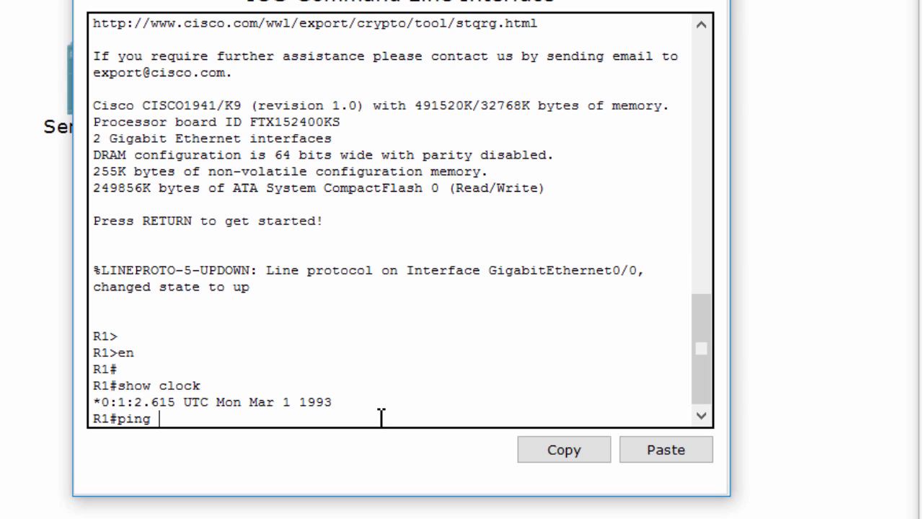
type("ping 209.165.200.2")
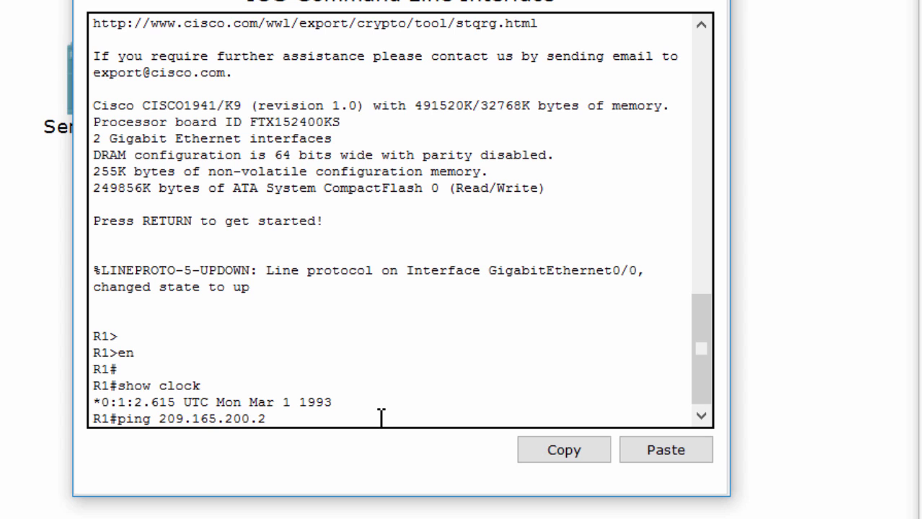
type("25")
key("Return")
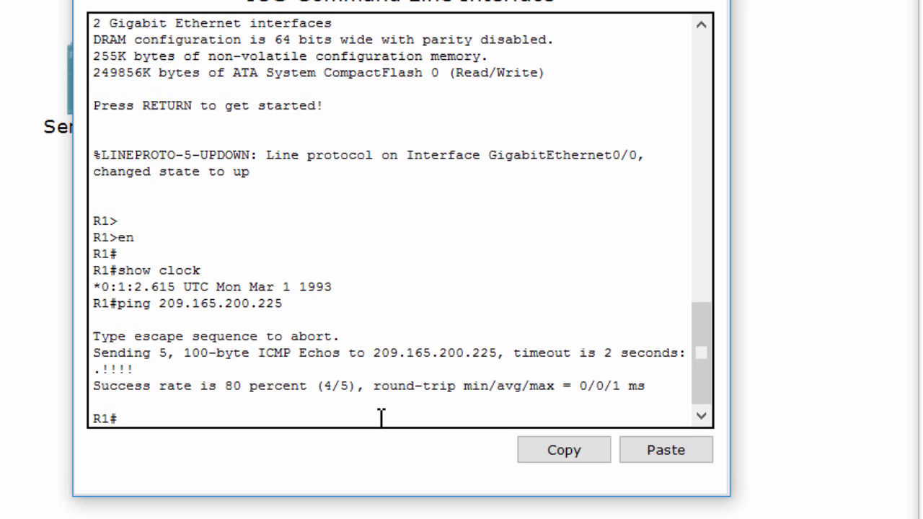
key("Up")
key("Return")
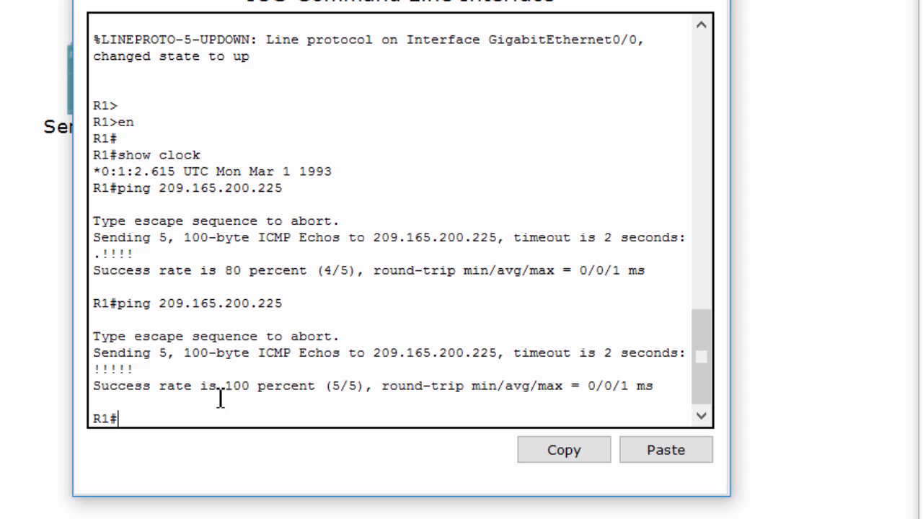
left_click_drag(367, 387, 94, 384)
Step: Enter configuration mode on R1 and set ntp server 209.165.200.225
left_click(199, 418)
type("conf t")
key("Return")
key("Return")
key("Return")
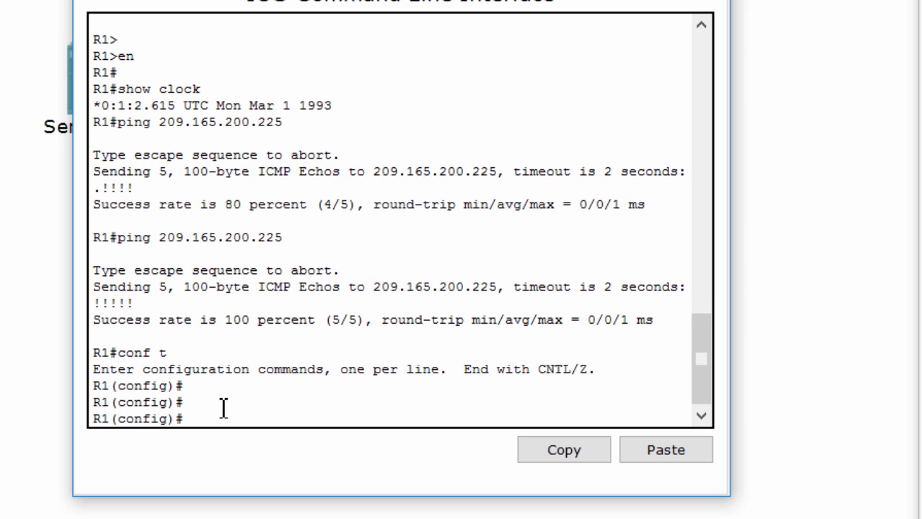
type("ntp server 209.165")
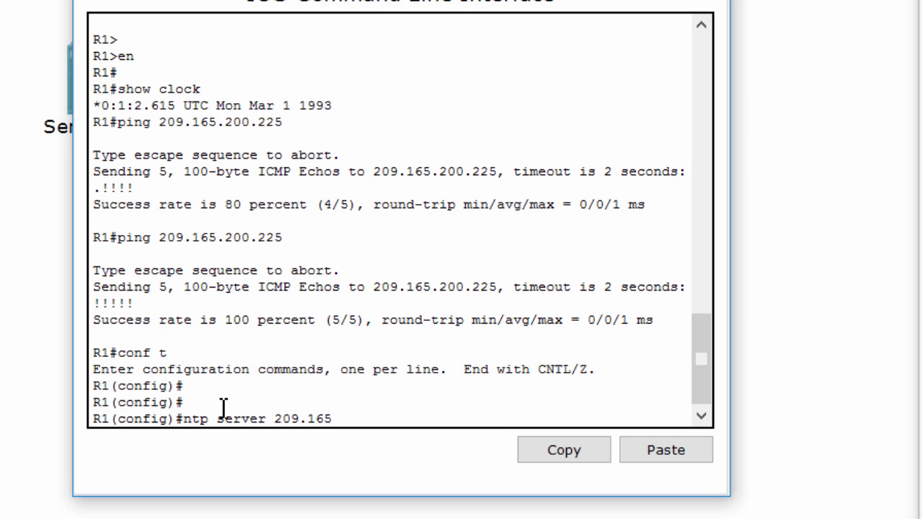
type(".200.225")
key("Return")
key("Return")
key("Return")
key("Return")
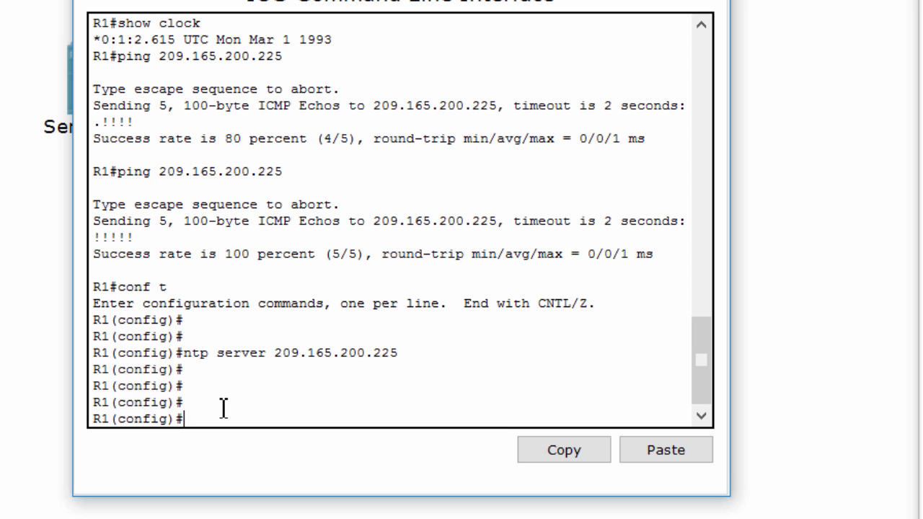
Step: Exit configuration mode and verify R1's clock now reads Wed Feb 8 2017
type("exit")
key("Return")
key("Return")
key("Return")
key("Return")
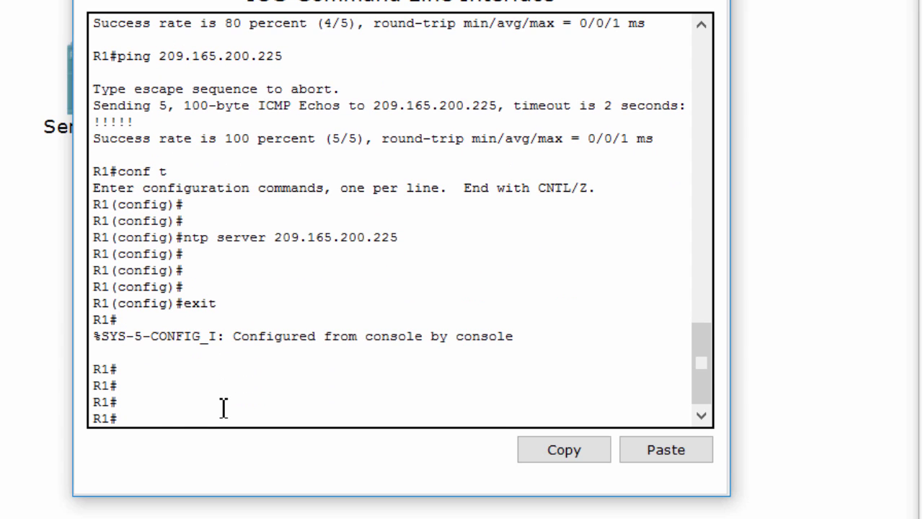
type("show lclock")
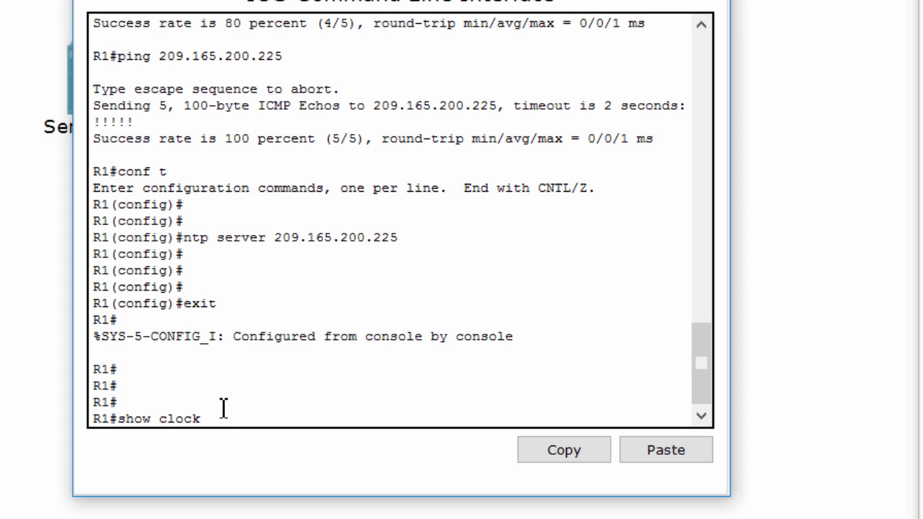
key("Return")
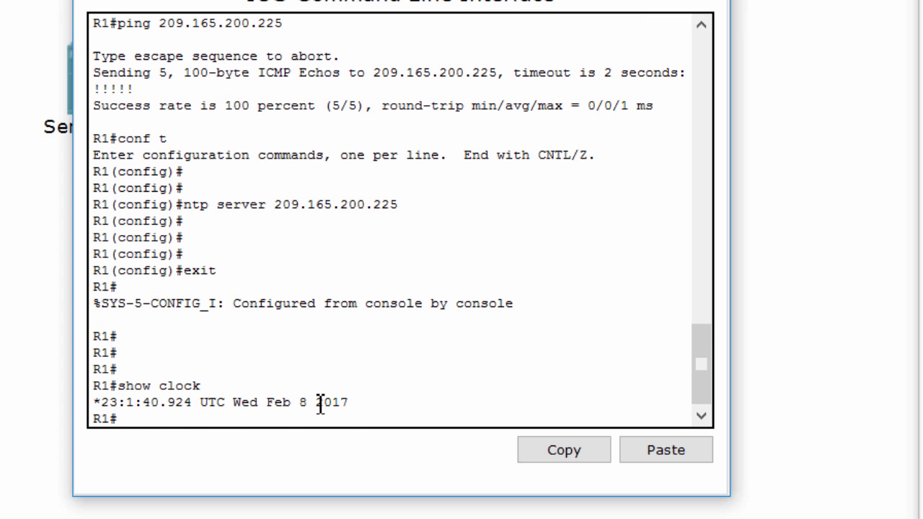
left_click_drag(357, 409, 92, 405)
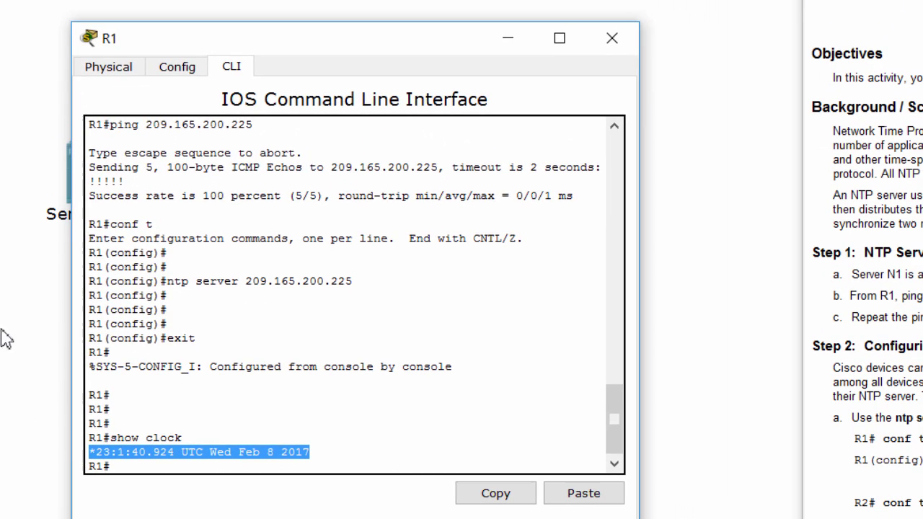
Step: Pick February 8 on N1's NTP calendar and close R1's command window
key("alt+F4")
left_click(85, 184)
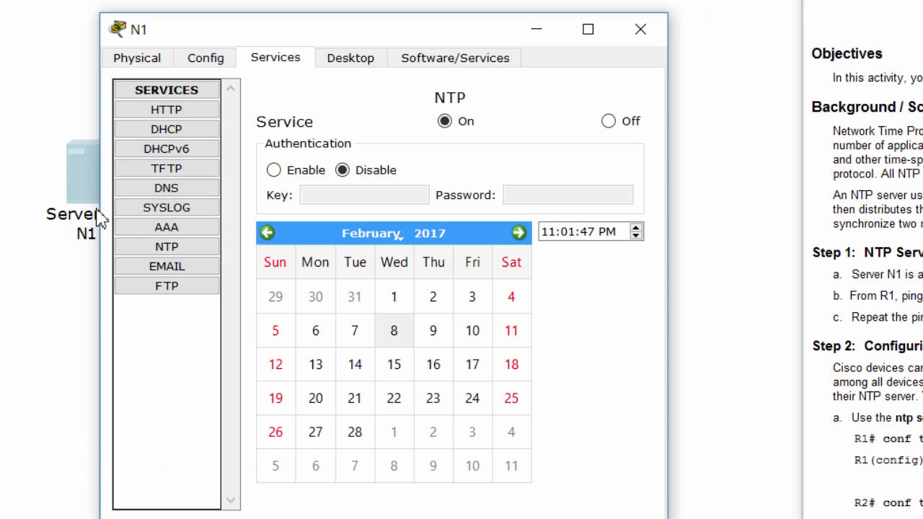
left_click(400, 337)
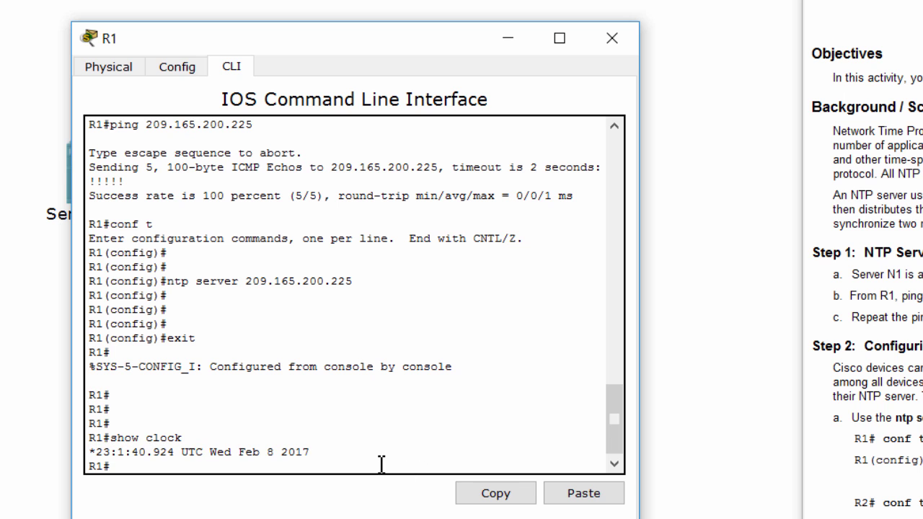
key("alt+F4")
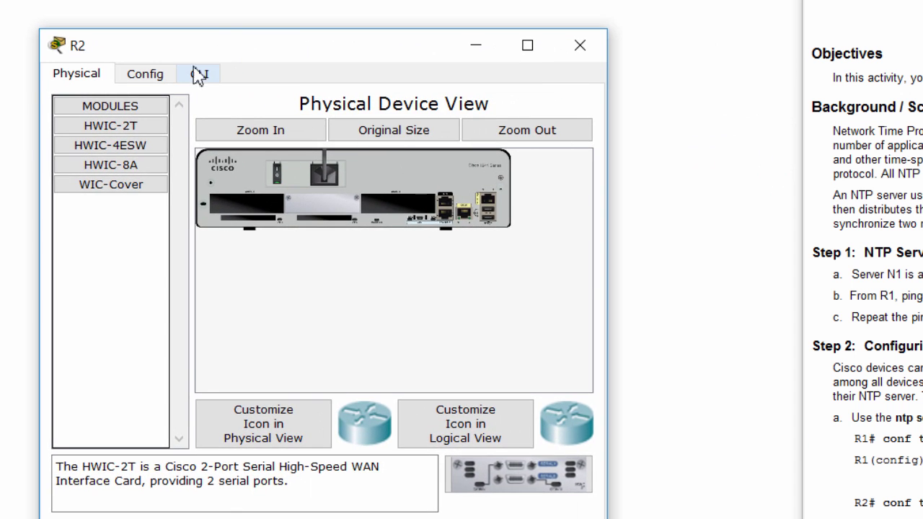
Step: Open R2's command line, enter privileged mode, and show its clock reading Mar 1 1993
left_click(199, 74)
key("Return")
key("Return")
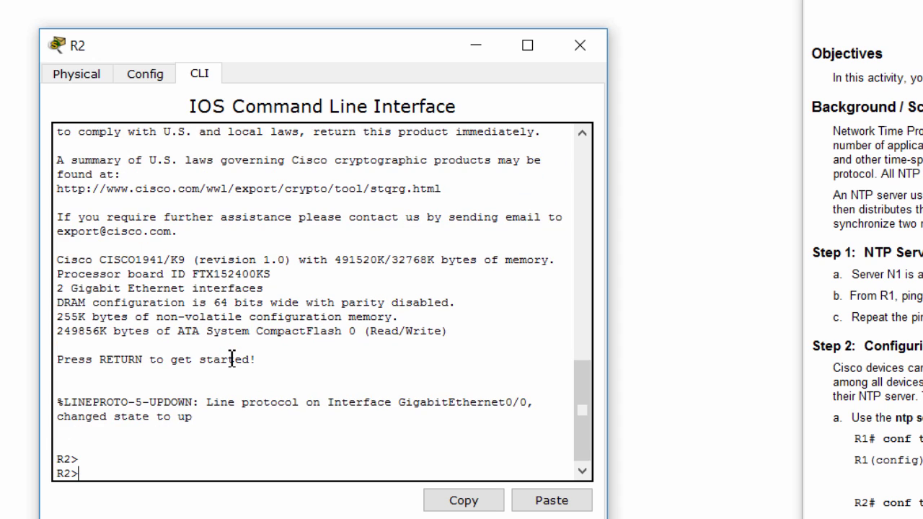
type("en")
key("Return")
key("Return")
type("sho")
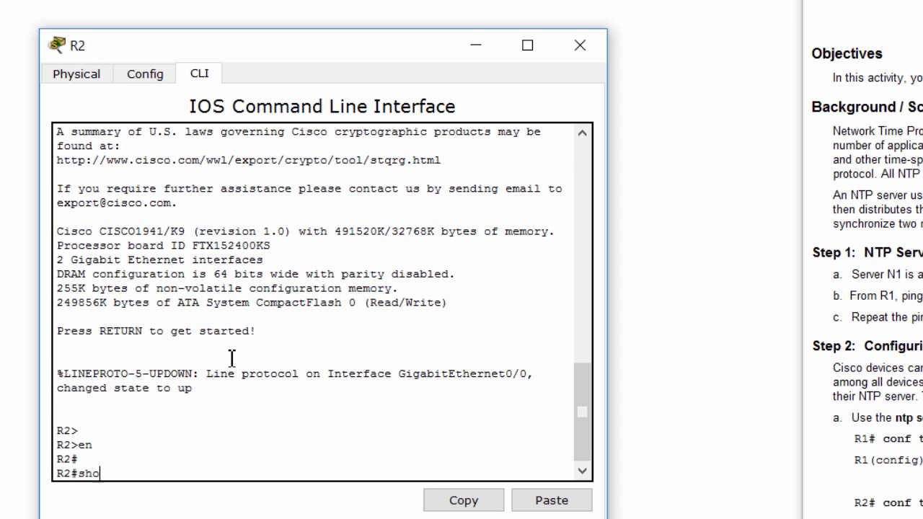
type("w clock")
key("Return")
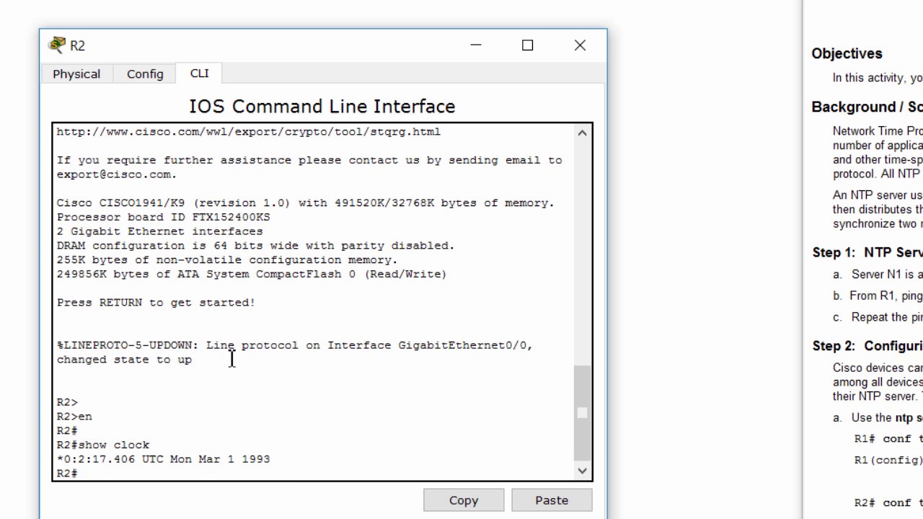
left_click_drag(280, 460, 60, 458)
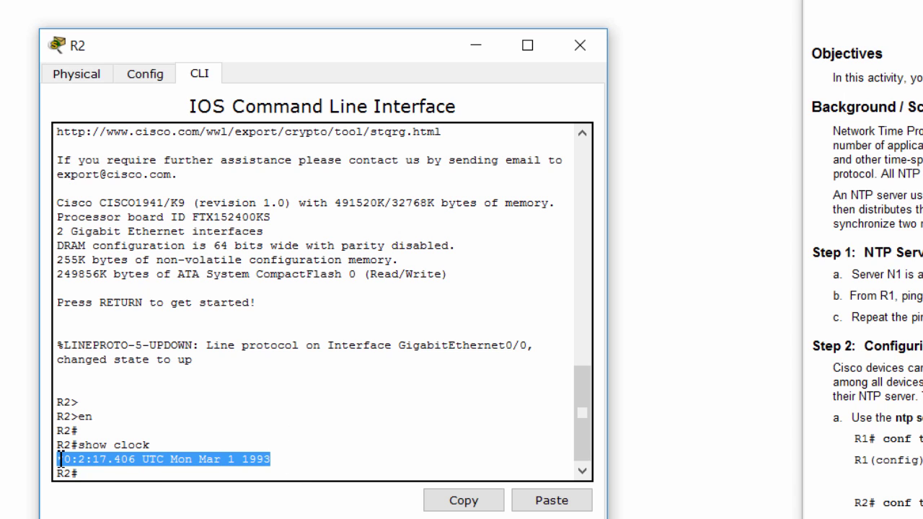
left_click(141, 470)
Step: Ping N1 at 209.165.200.225 from R2, reaching 80 percent (4/5) success
key("Return")
key("Return")
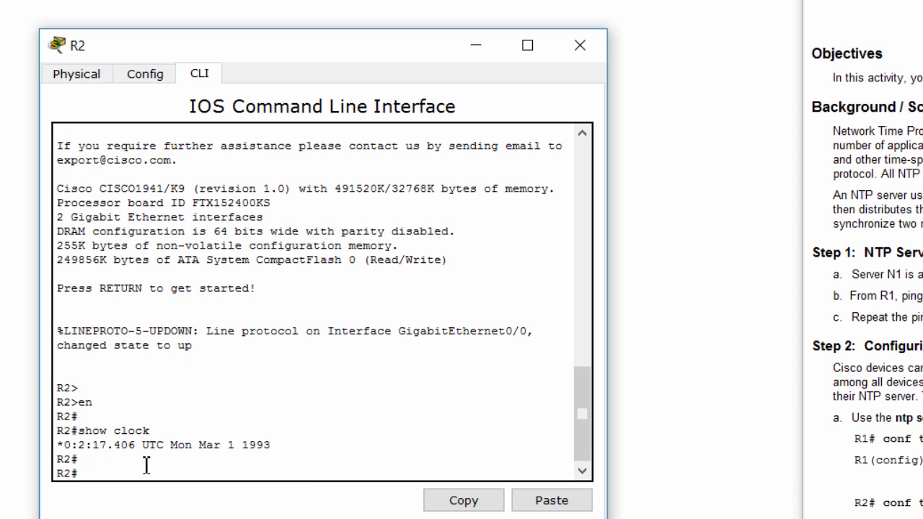
type("ping ")
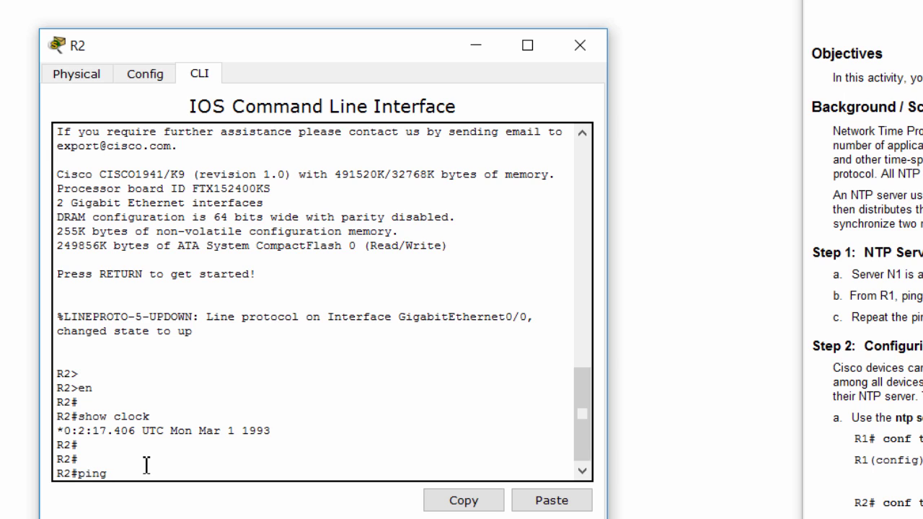
type("209.165.200.225")
key("Return")
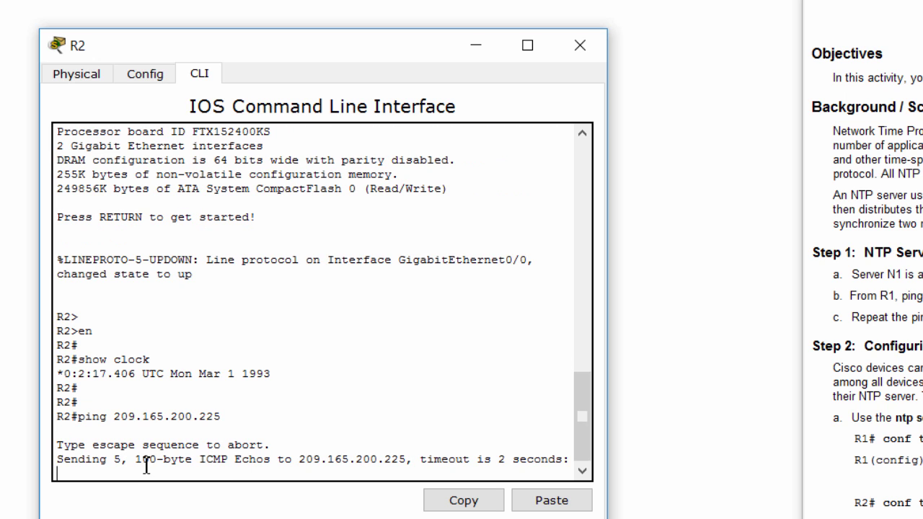
key("Return")
key("Return")
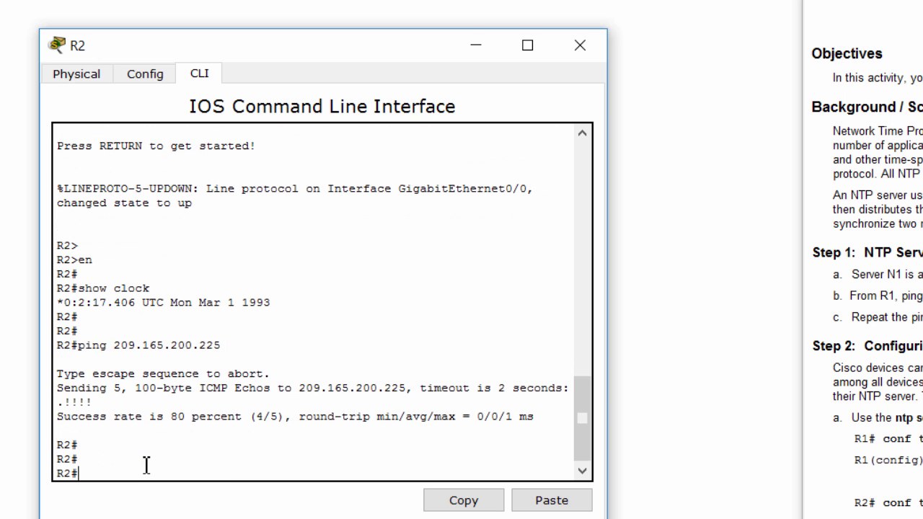
key("Return")
Step: Enter configuration mode on R2 and set ntp server 209.165.200.225
type("conf t")
key("Return")
key("Return")
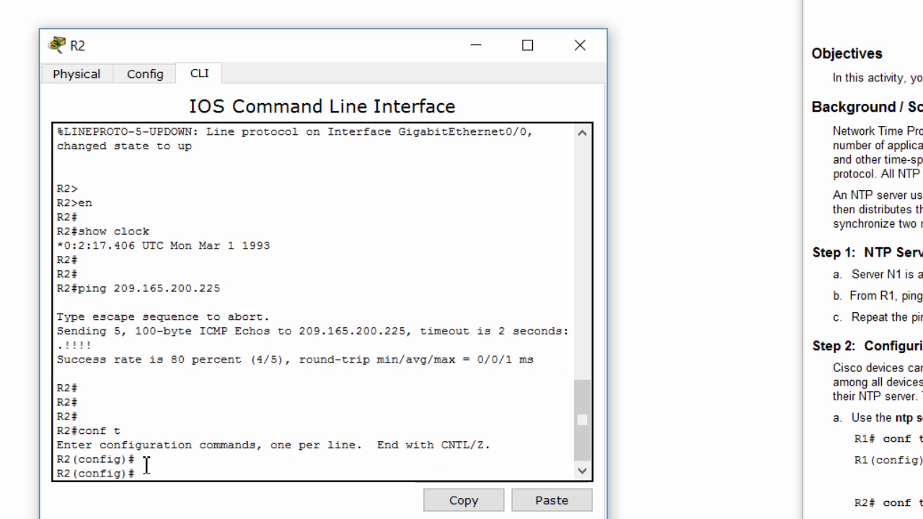
type("ntp server 209.")
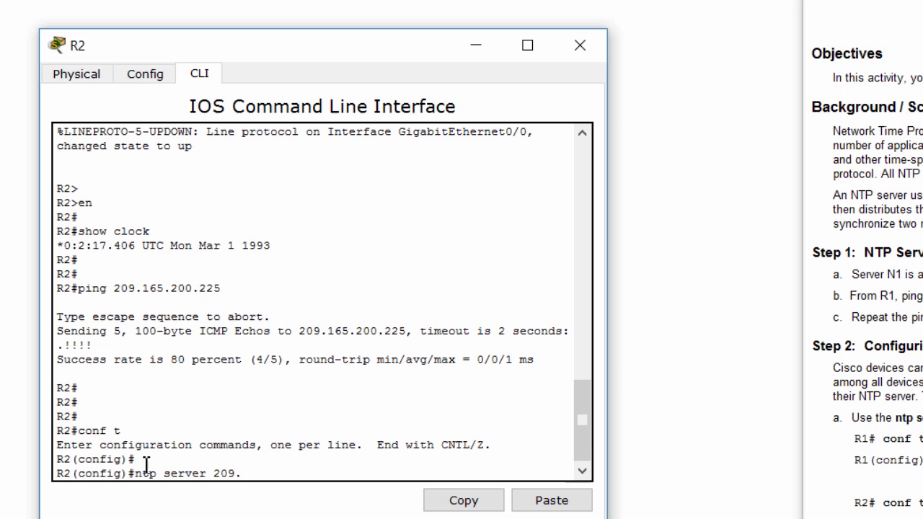
type("165.200.225")
key("Return")
key("Return")
key("Return")
key("Return")
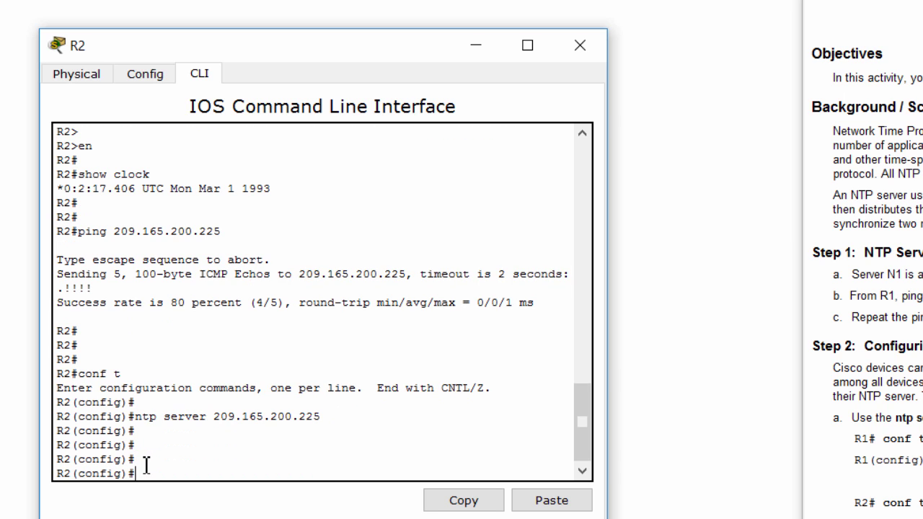
Step: Confirm with do show clock that R2 reads Wed Feb 8 2017, then switch to the instructions
type("do show ")
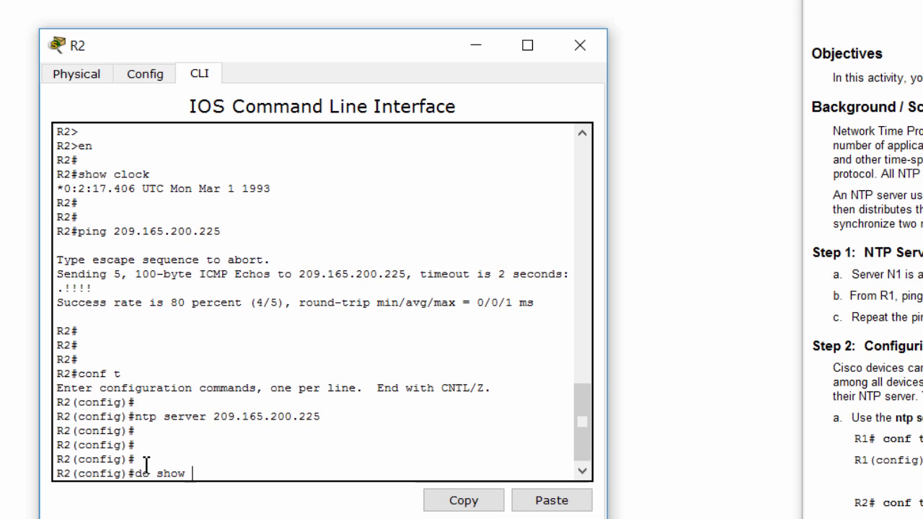
type("clock")
key("Return")
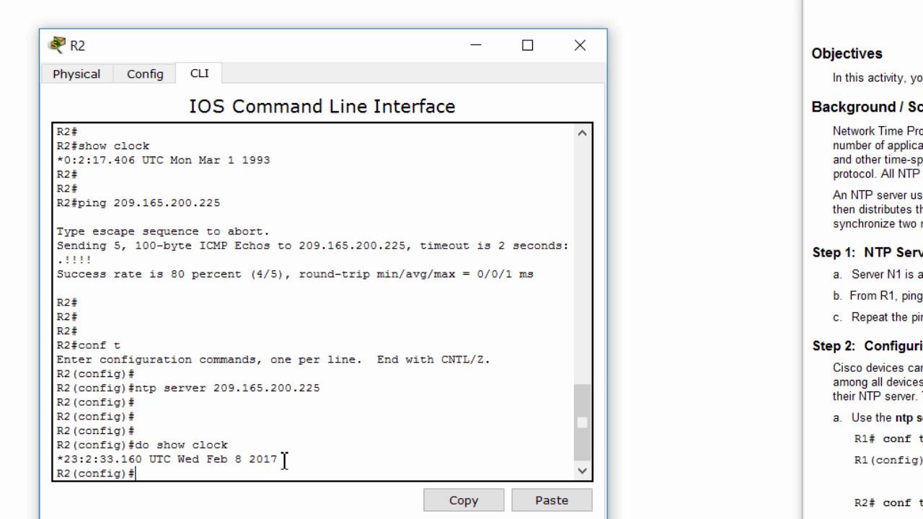
left_click_drag(280, 460, 57, 468)
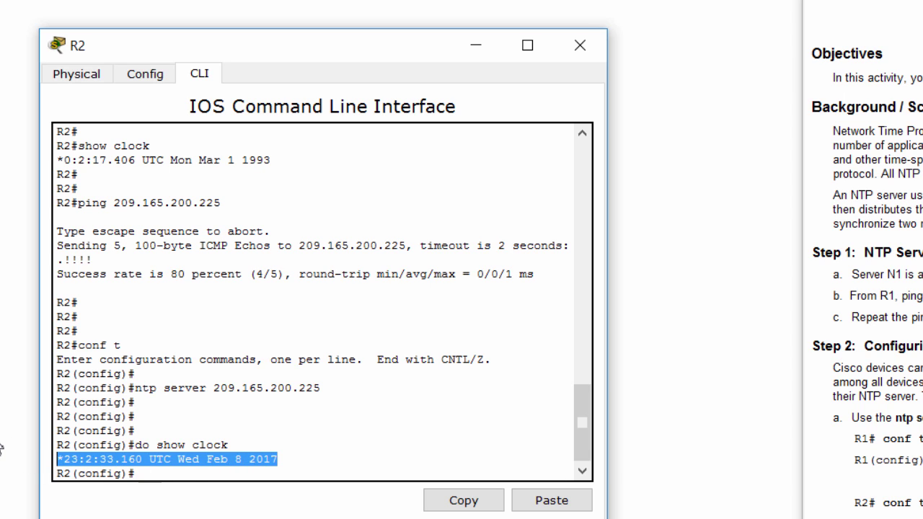
left_click(129, 427)
scroll(866, 288, "down", 1)
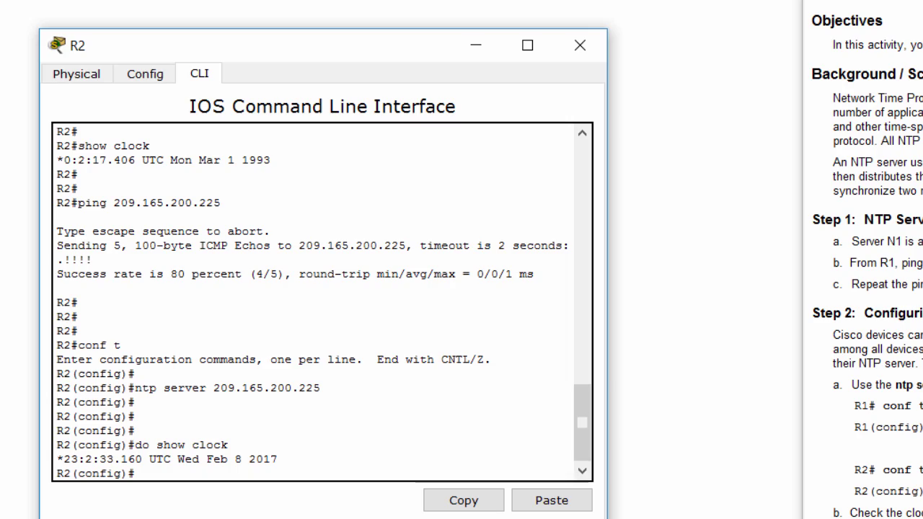
key("alt+Tab")
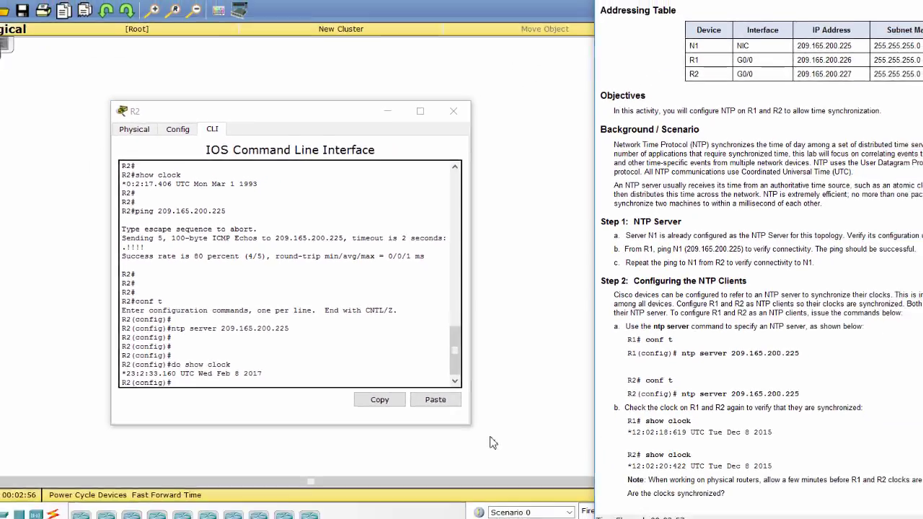
left_click(476, 429)
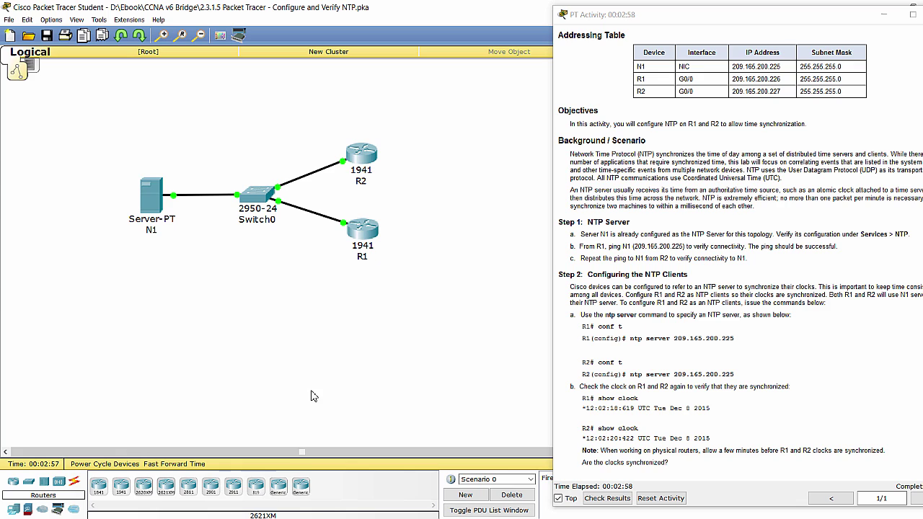